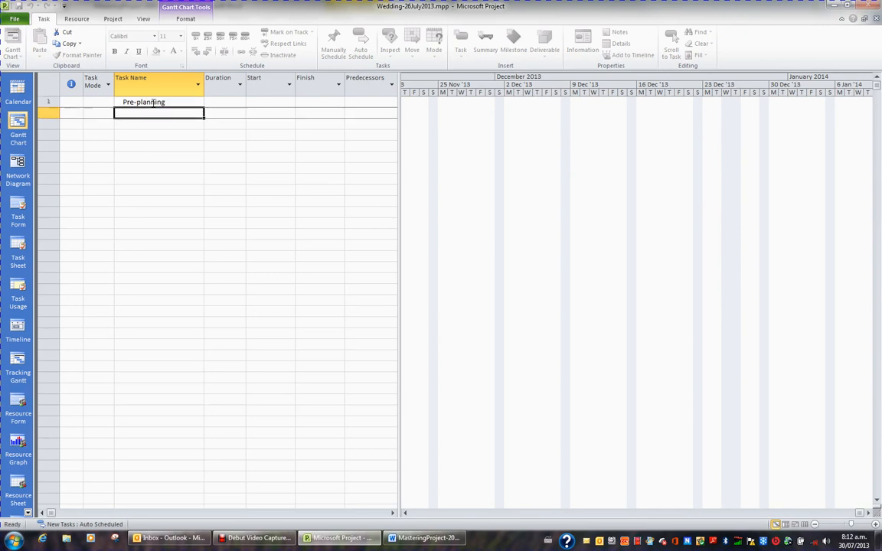
# Step: Add the tasks Event Preparation and Event Wrap Up below Pre-planning
pyautogui.write('Event Prep')
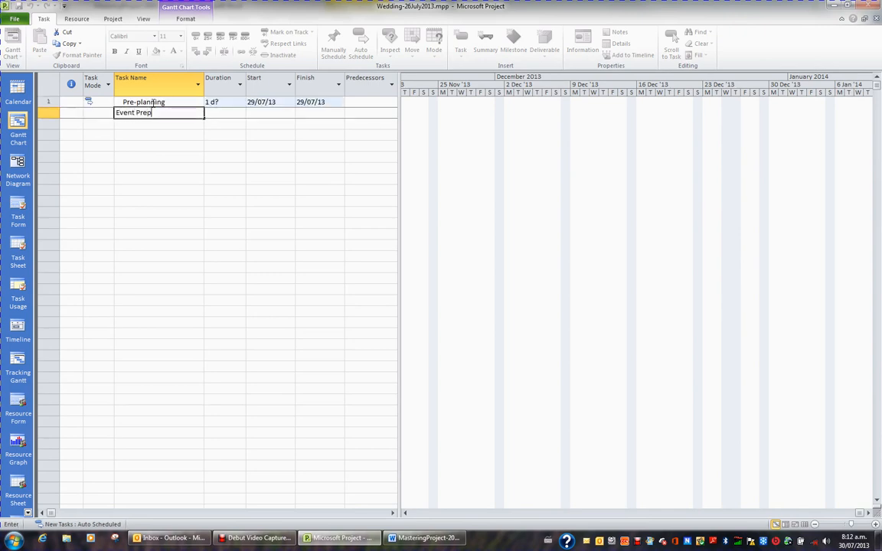
pyautogui.write('aration')
pyautogui.press('Return')
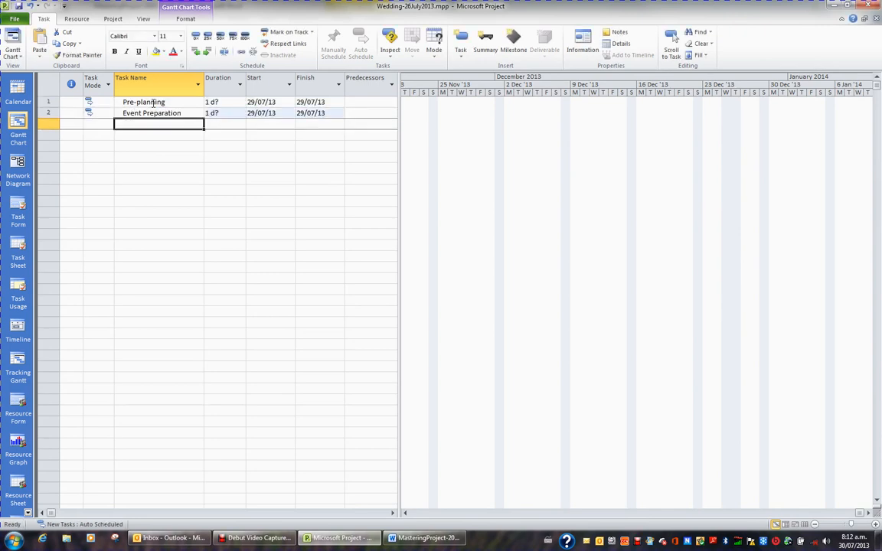
pyautogui.write('Event Wrap ')
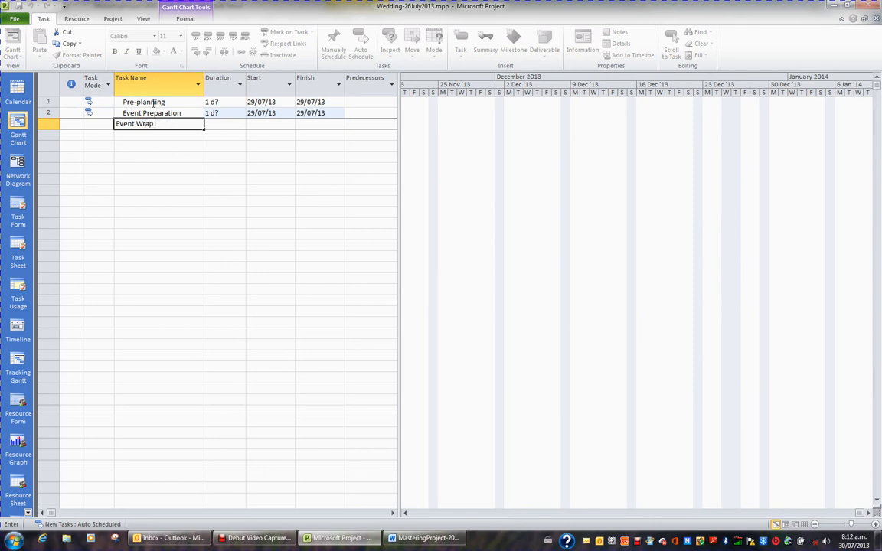
pyautogui.write('Up')
pyautogui.press('Return')
pyautogui.press('Up')
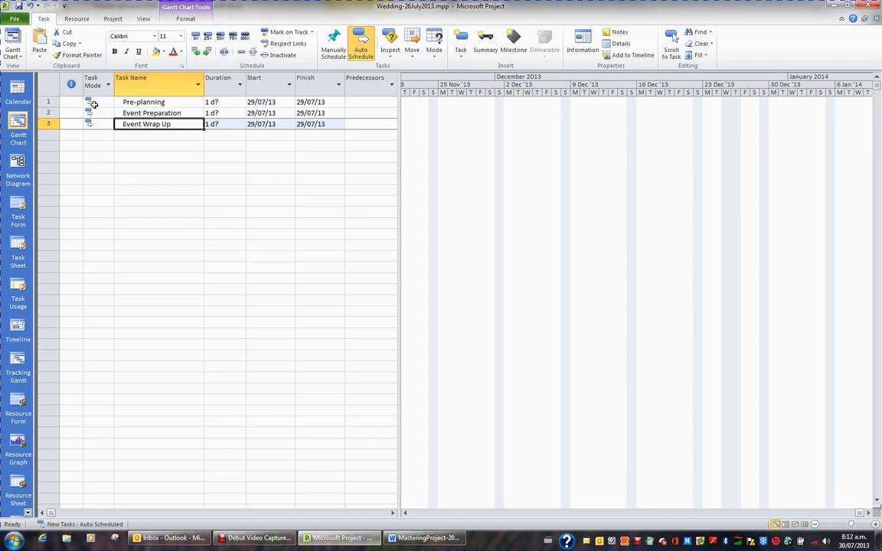
# Step: Switch the Pre-planning task's mode to Manually Scheduled and back to Auto Scheduled
pyautogui.click(94, 104)
pyautogui.click(110, 103)
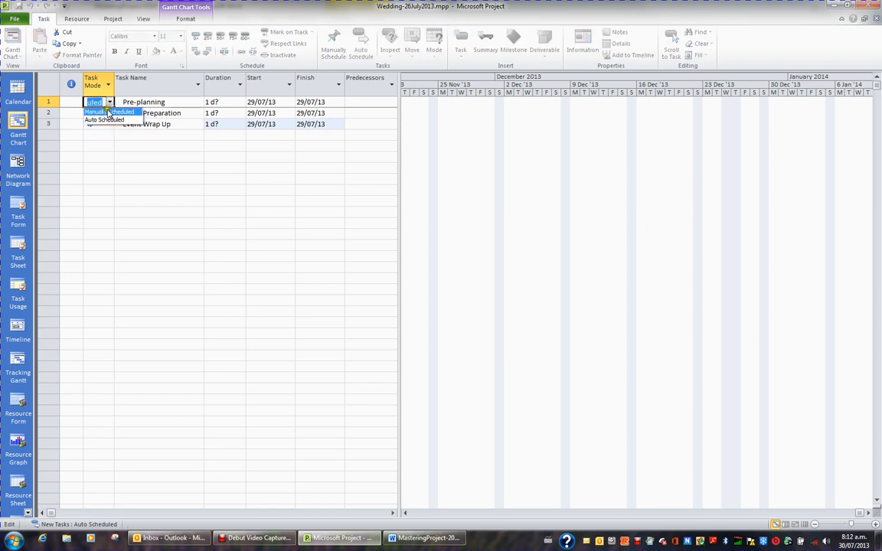
pyautogui.click(109, 113)
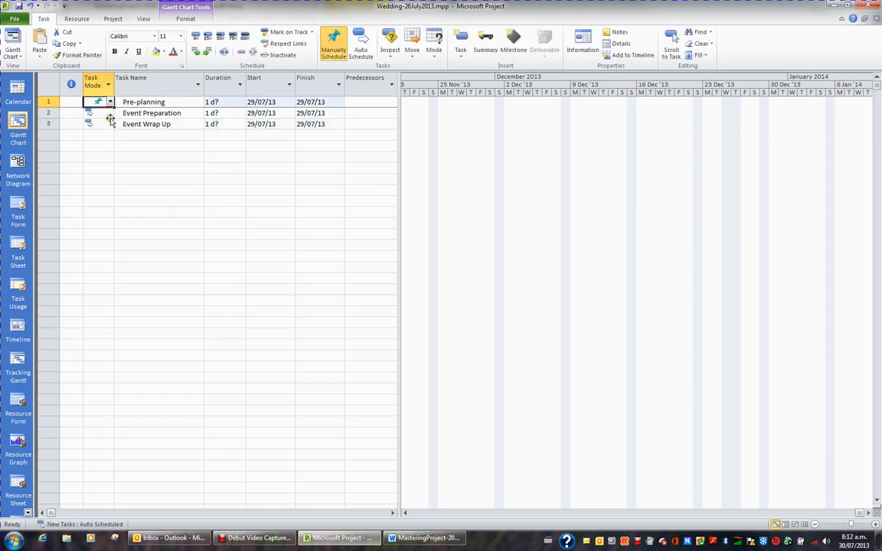
pyautogui.click(110, 102)
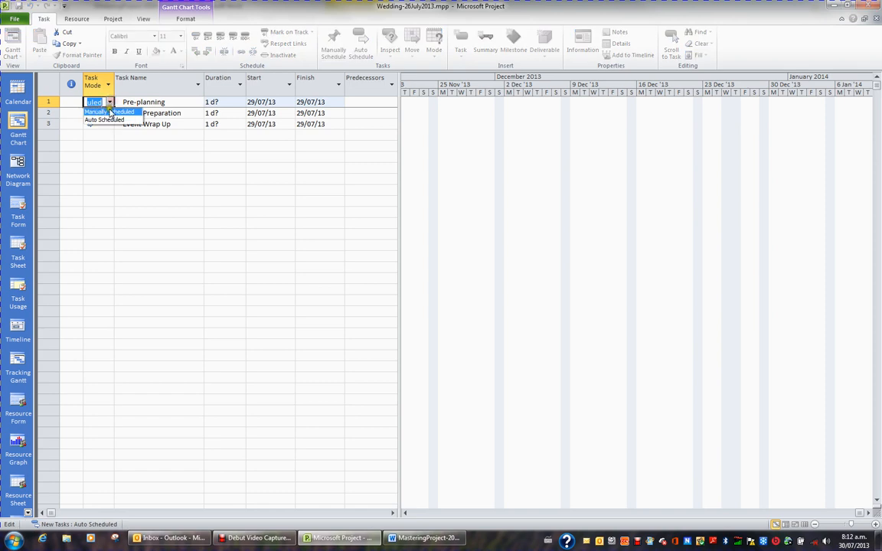
pyautogui.click(97, 120)
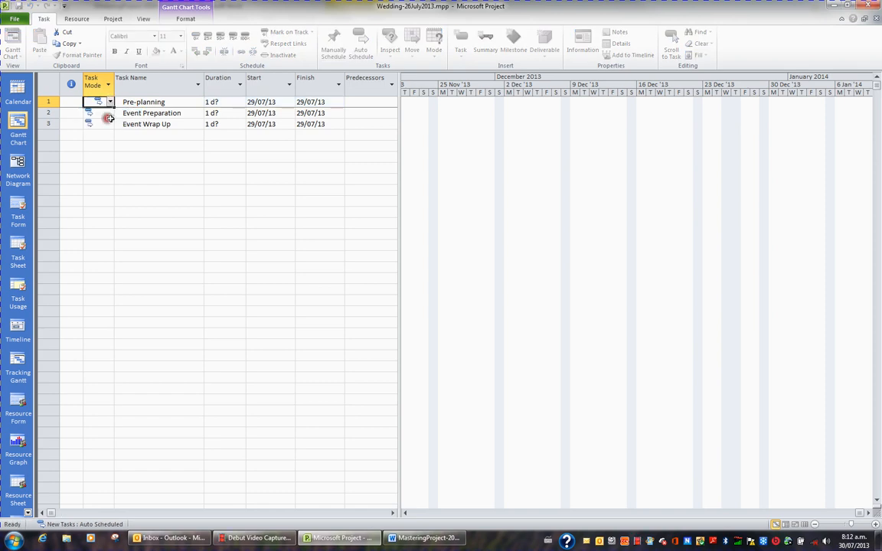
# Step: Bring the Pre-planning task's bar into view in the Gantt chart with Scroll to Task
pyautogui.click(164, 114)
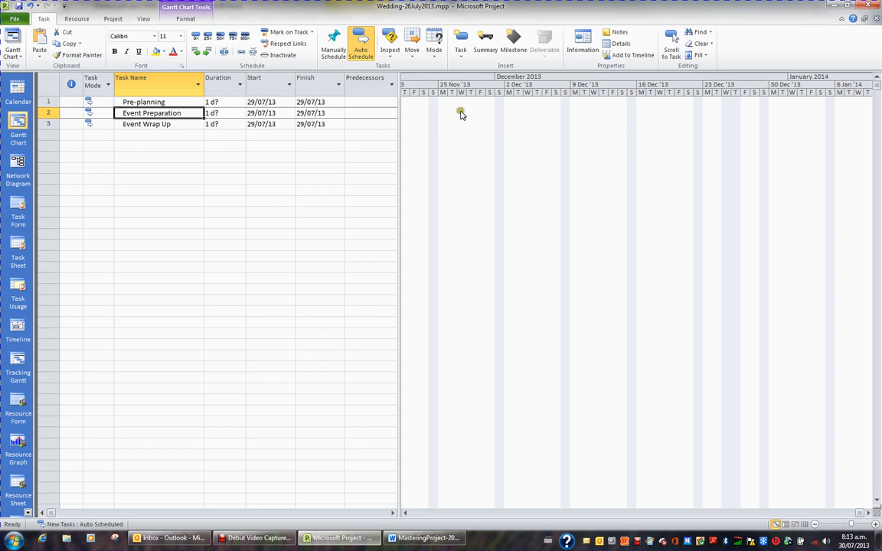
pyautogui.click(189, 102)
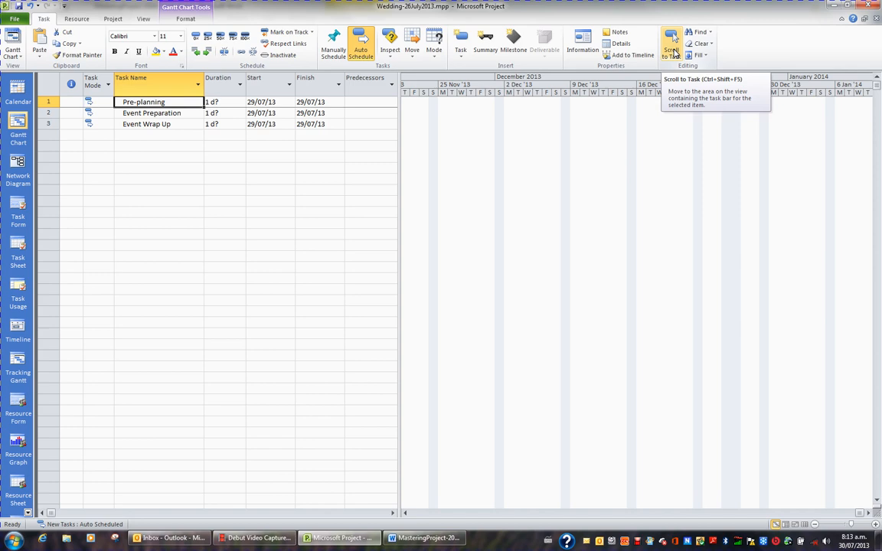
pyautogui.click(671, 46)
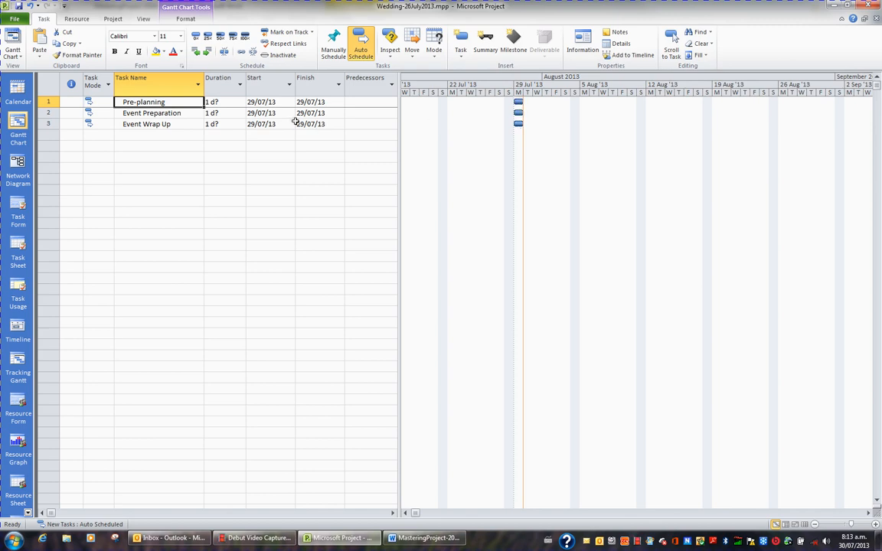
# Step: Insert eight blank task rows between Pre-planning and Event Preparation
pyautogui.press('Down')
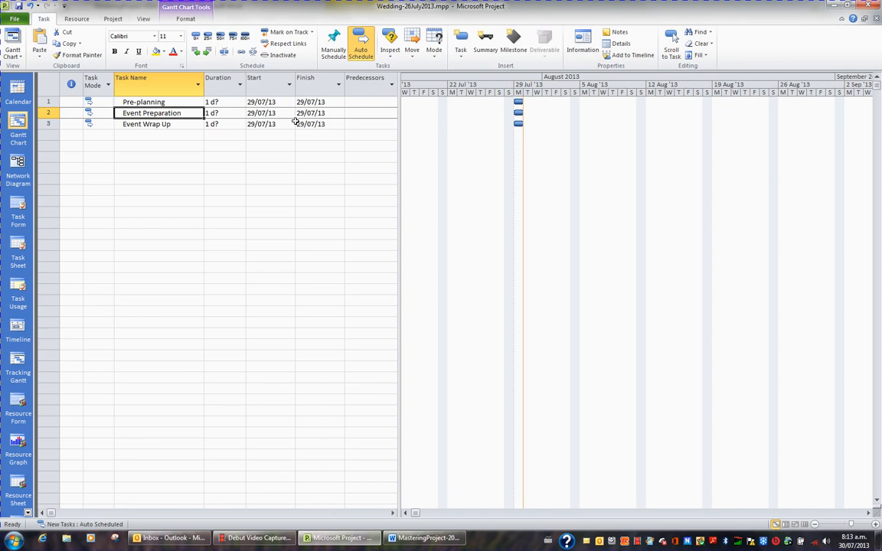
pyautogui.press('Insert')
pyautogui.press('Insert')
pyautogui.press('Insert')
pyautogui.press('Insert')
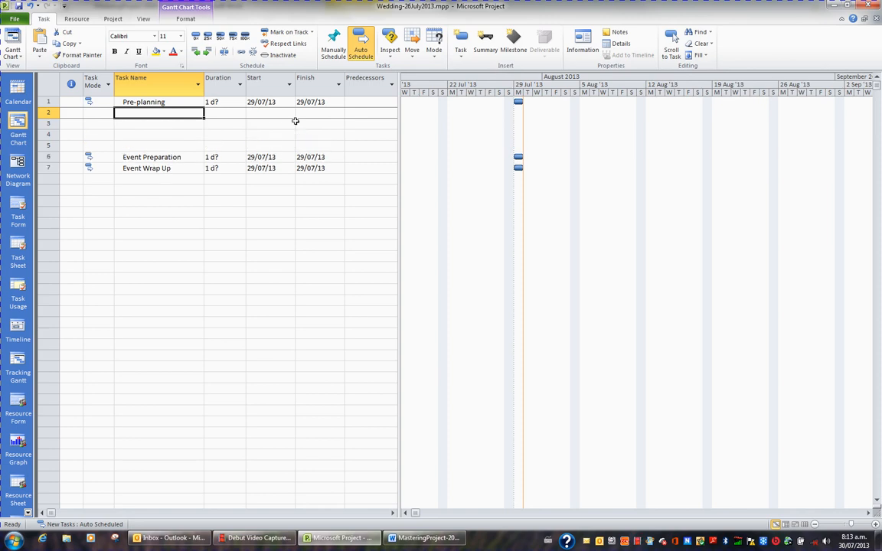
pyautogui.press('Insert')
pyautogui.press('Insert')
pyautogui.press('Insert')
pyautogui.press('Insert')
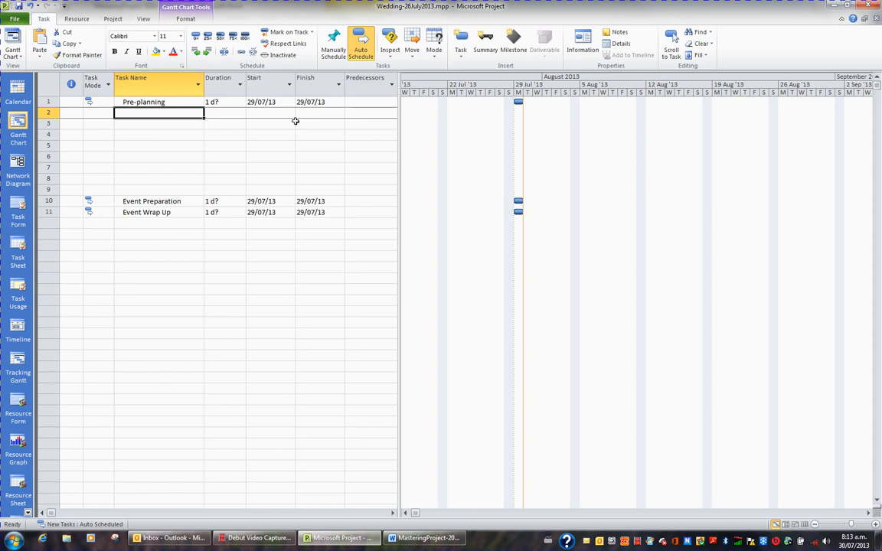
# Step: Fill the first three blank rows below Pre-planning with the tasks Initial Planning Meetings, Selection and Hire
pyautogui.write('Initia')
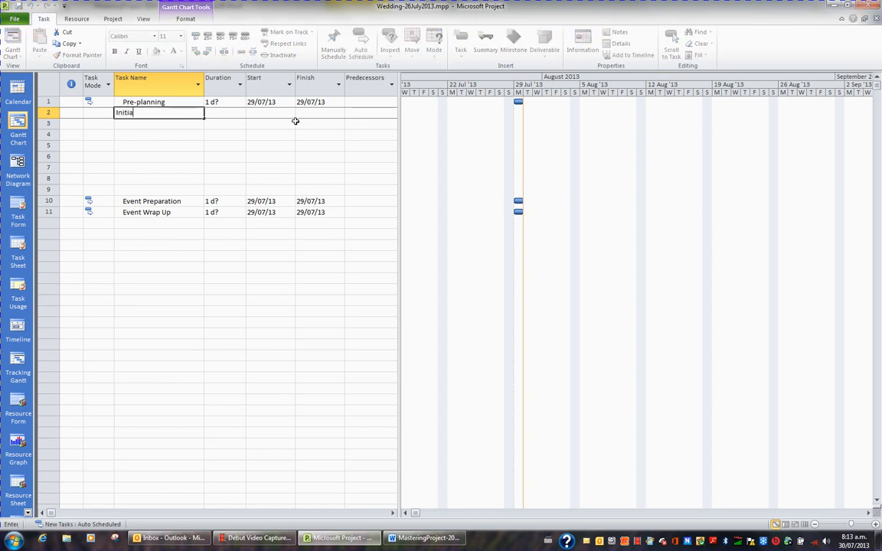
pyautogui.write('l Planning Meetings')
pyautogui.press('Return')
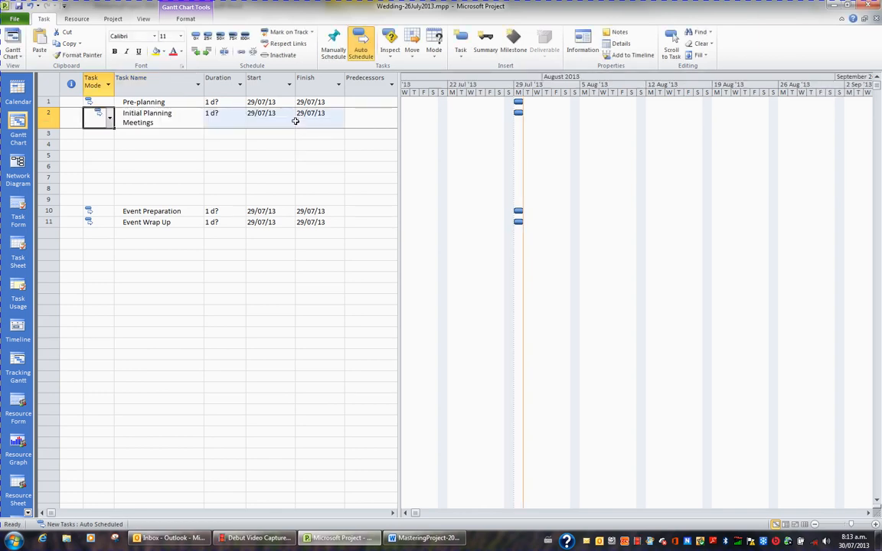
pyautogui.write('Selection')
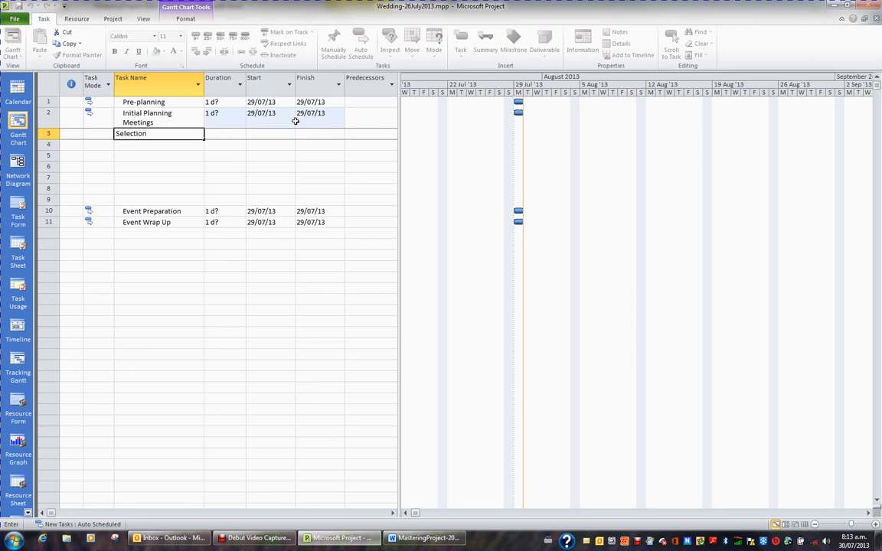
pyautogui.press('Return')
pyautogui.write('Hire')
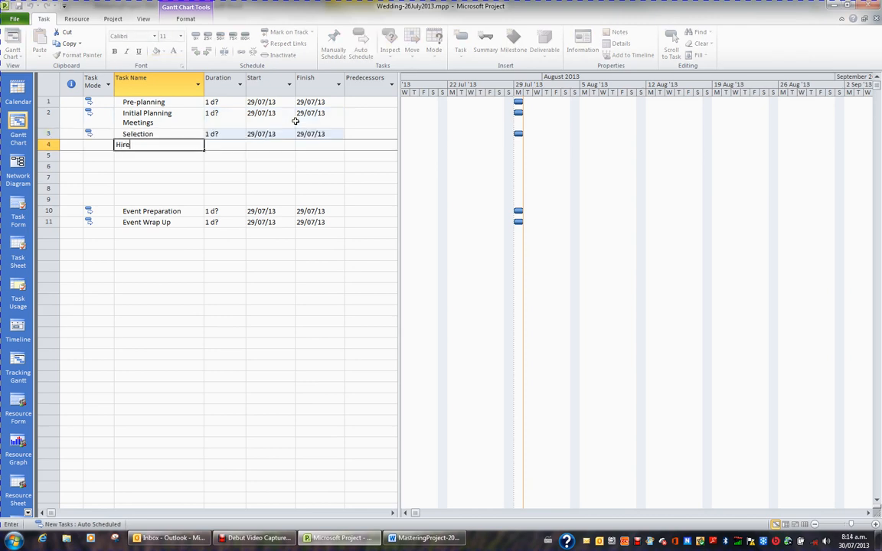
pyautogui.press('Return')
# Step: Enter the tasks Public Relations and Rent Equipment in the two rows below Hire
pyautogui.write('Pu')
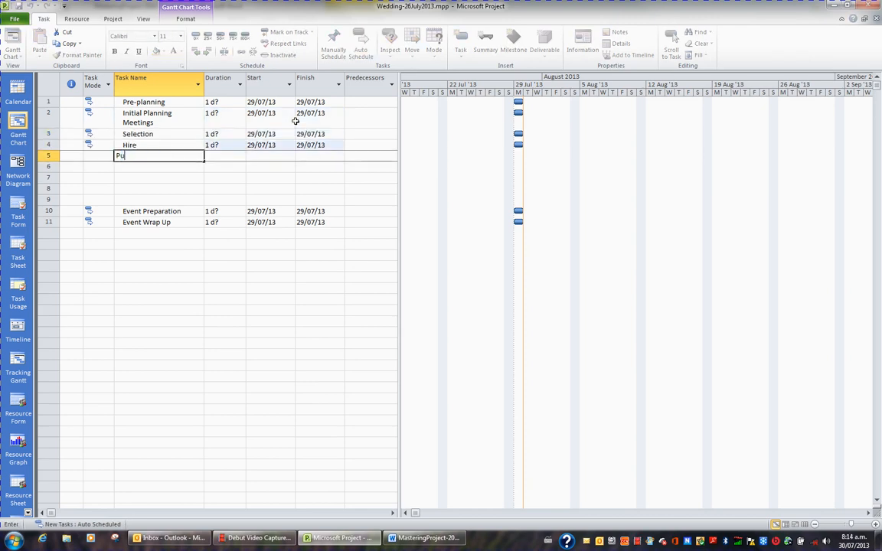
pyautogui.write('blic Relations')
pyautogui.press('Return')
pyautogui.write('Rent E')
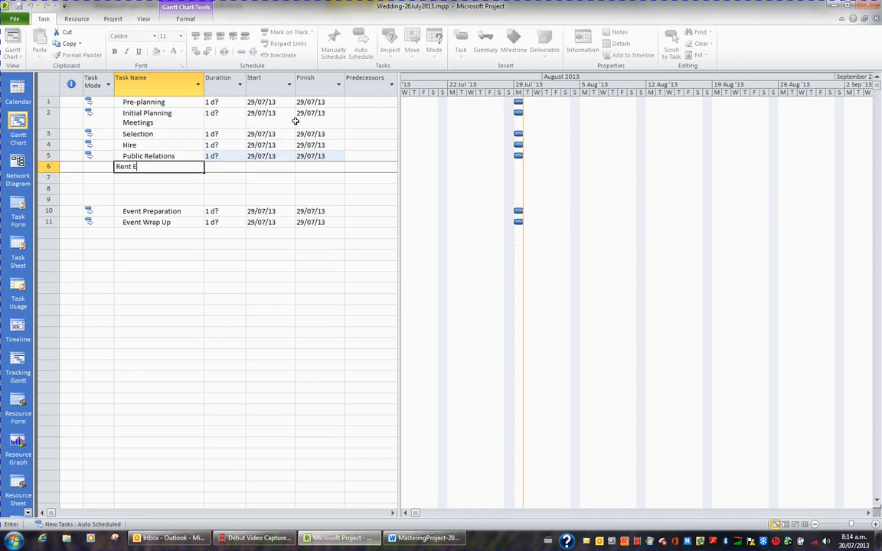
pyautogui.write('quipment')
pyautogui.press('Return')
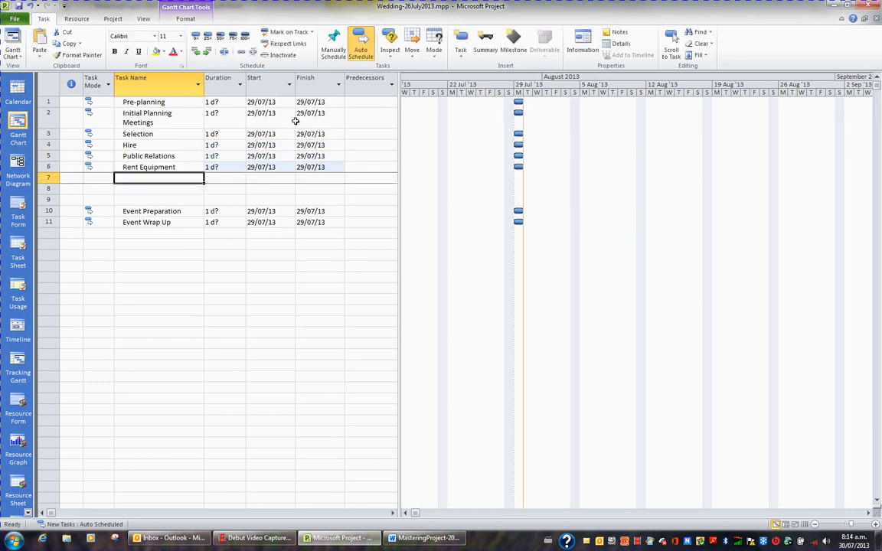
# Step: Enter the tasks Meet with Caterer, Hire Personnel and Arrangements in the remaining blank rows above Event Preparation
pyautogui.write('Meet with Ca')
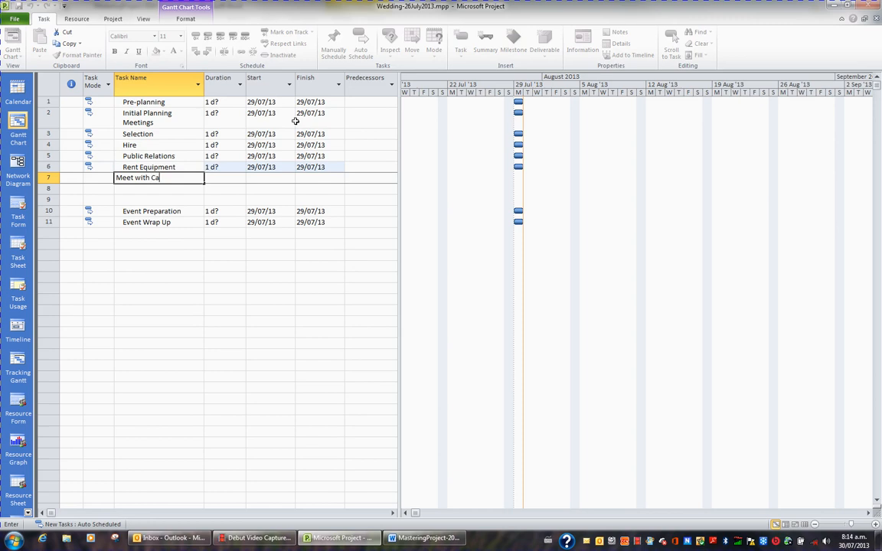
pyautogui.write('terer')
pyautogui.press('Return')
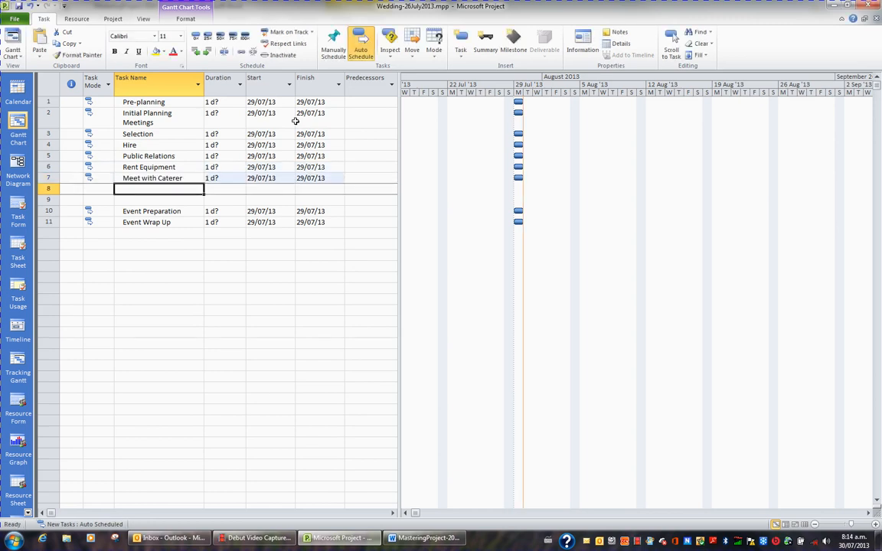
pyautogui.write('Hire Personnel')
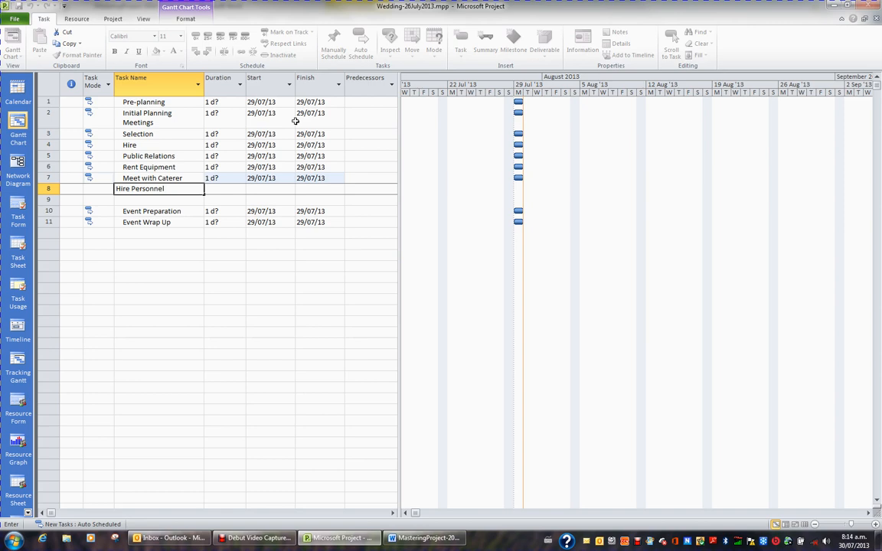
pyautogui.press('Return')
pyautogui.write('A')
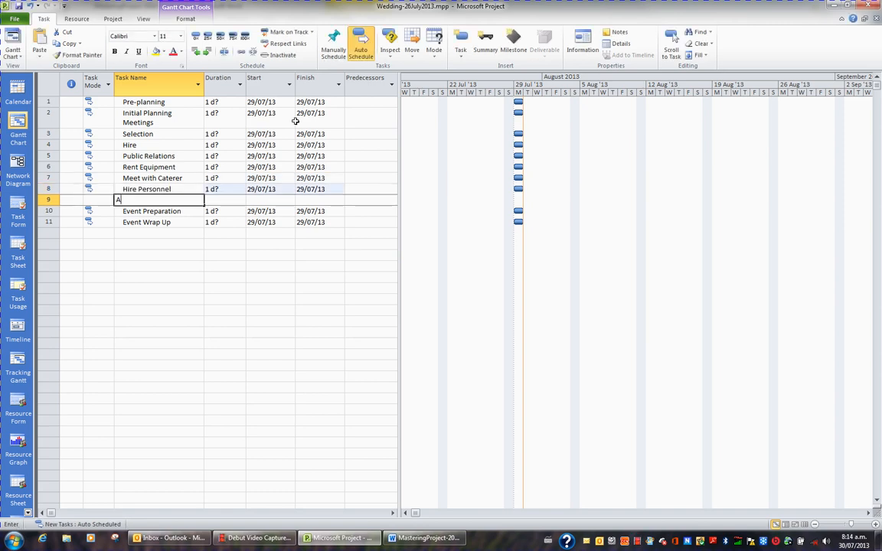
pyautogui.write('rrangements')
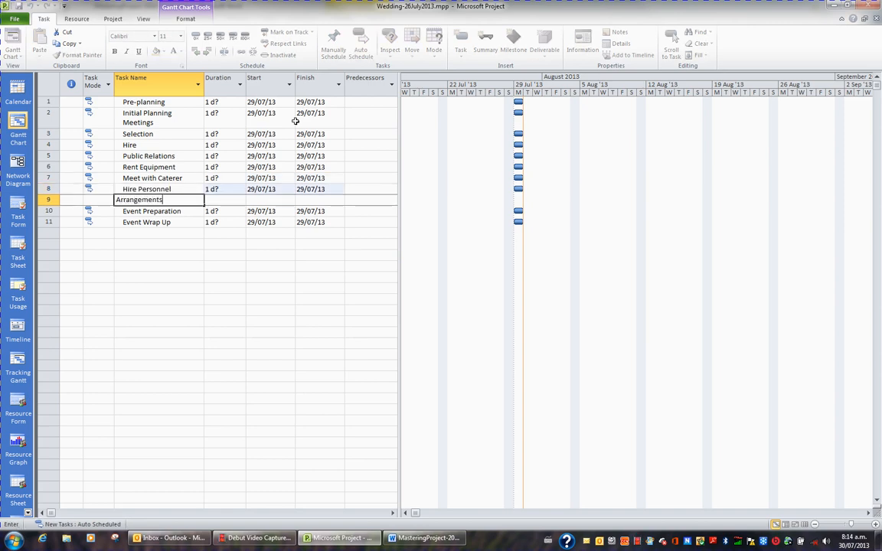
pyautogui.press('Return')
pyautogui.press('Up')
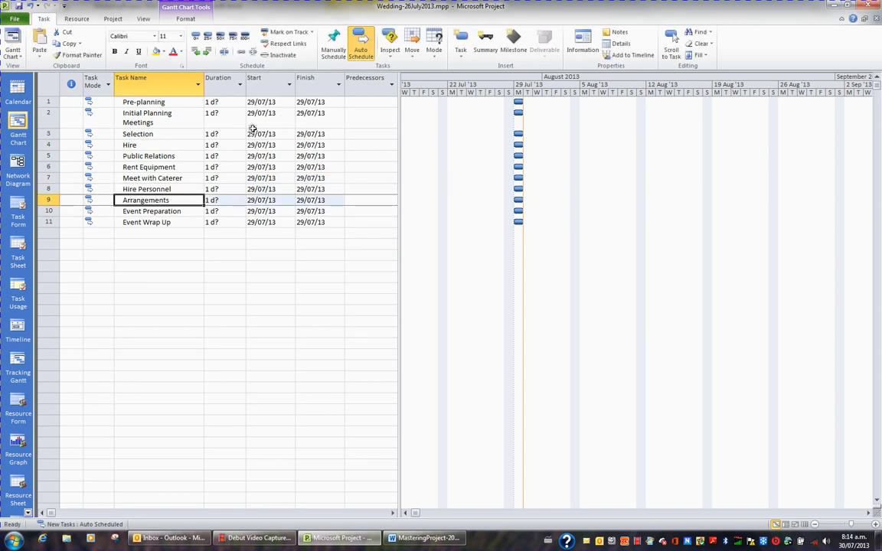
# Step: Indent the tasks from Initial Planning Meetings through Arrangements as subtasks of Pre-planning
pyautogui.click(173, 120)
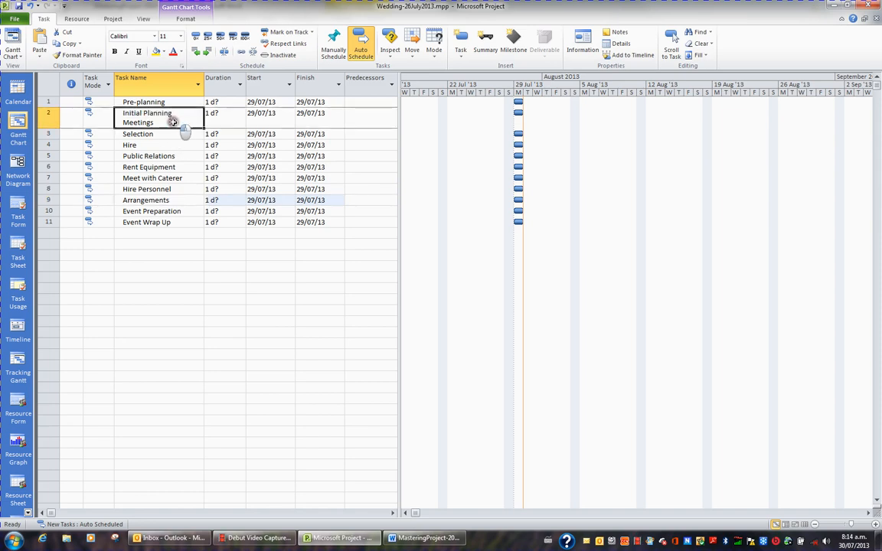
pyautogui.moveTo(173, 121); pyautogui.dragTo(172, 194)
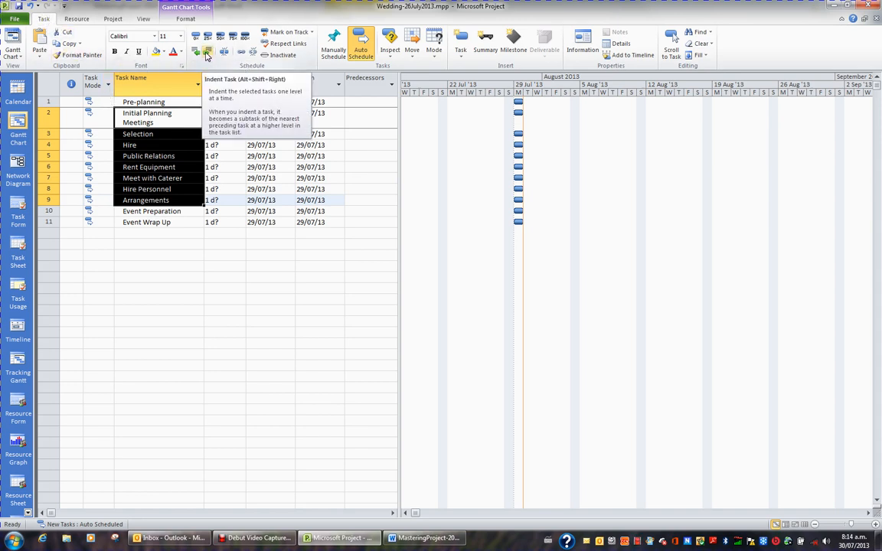
pyautogui.click(206, 54)
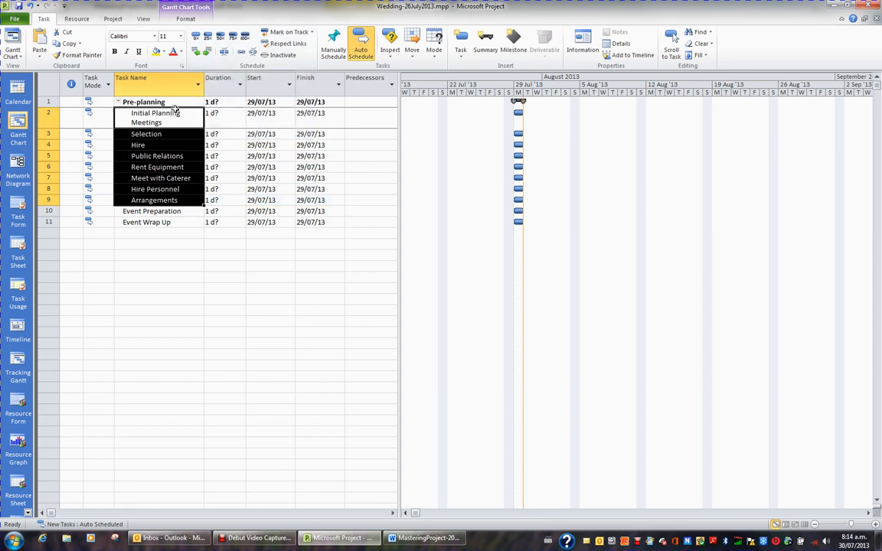
# Step: Outdent the selected Pre-planning subtasks and indent them again, twice in a row
pyautogui.click(197, 55)
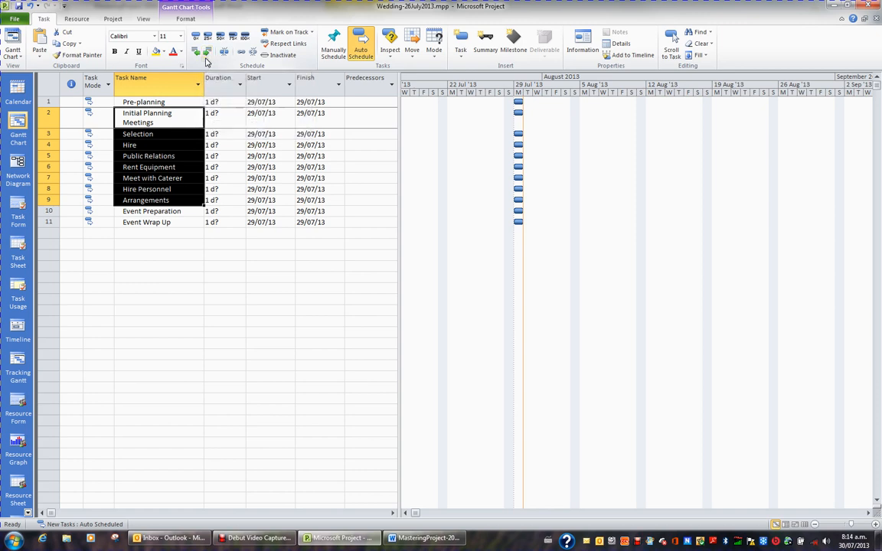
pyautogui.click(206, 51)
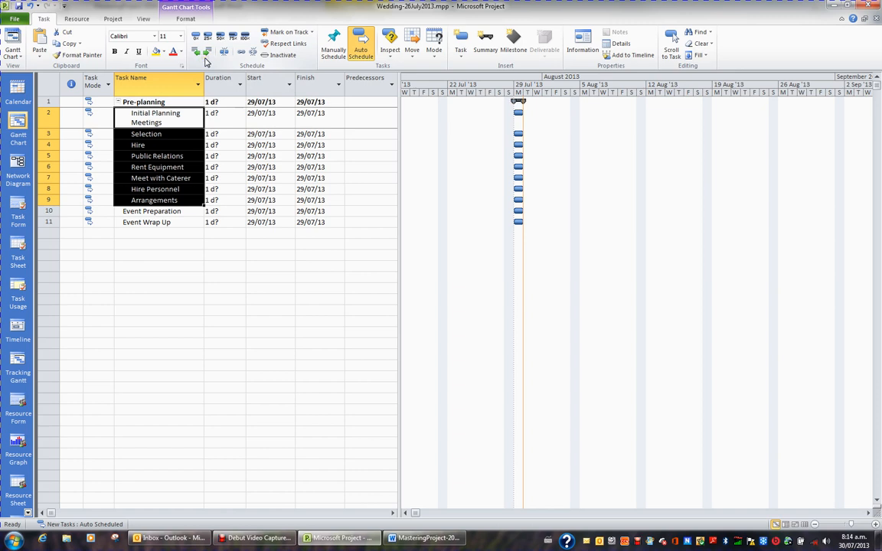
pyautogui.click(196, 52)
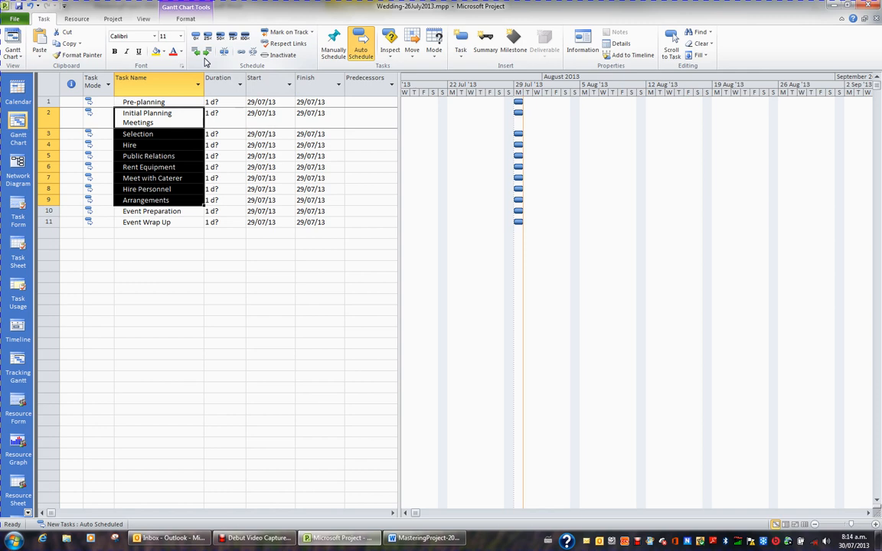
pyautogui.click(206, 51)
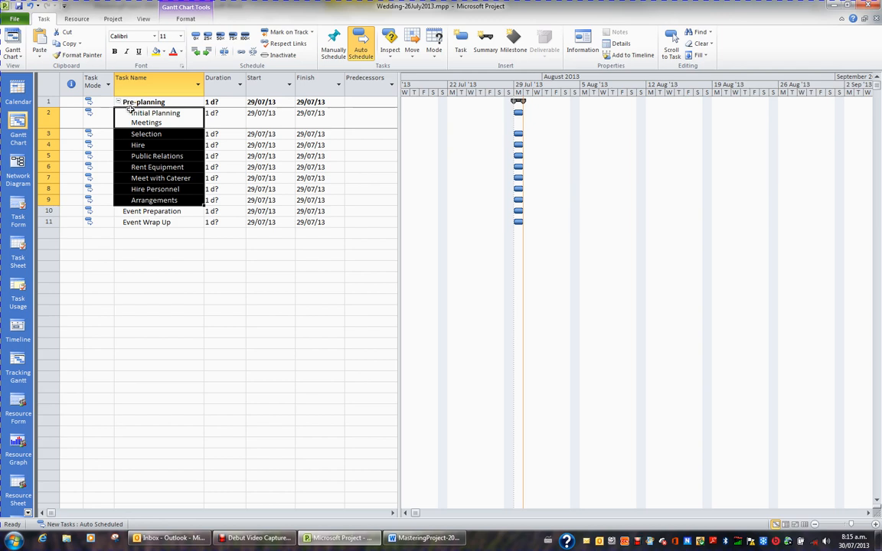
# Step: Collapse and expand the Pre-planning summary task twice to hide and show its subtasks
pyautogui.click(123, 111)
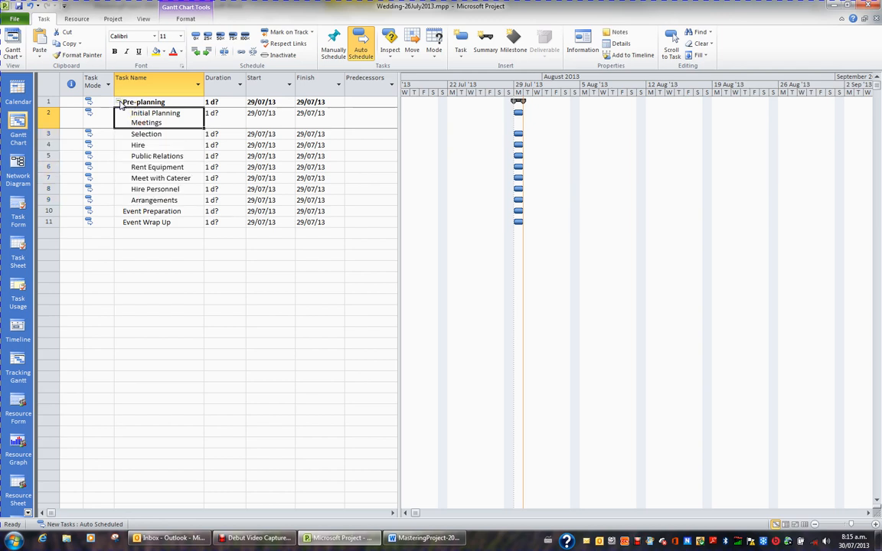
pyautogui.click(119, 102)
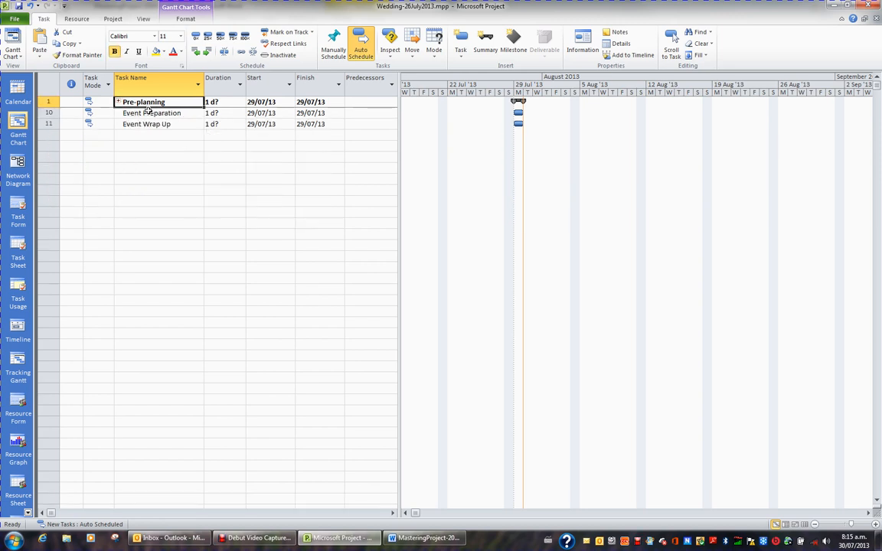
pyautogui.click(118, 102)
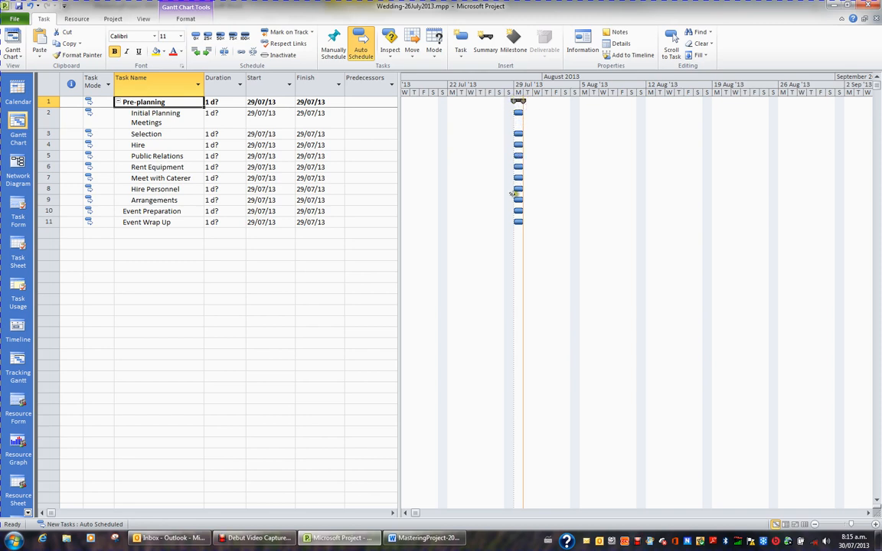
pyautogui.click(118, 103)
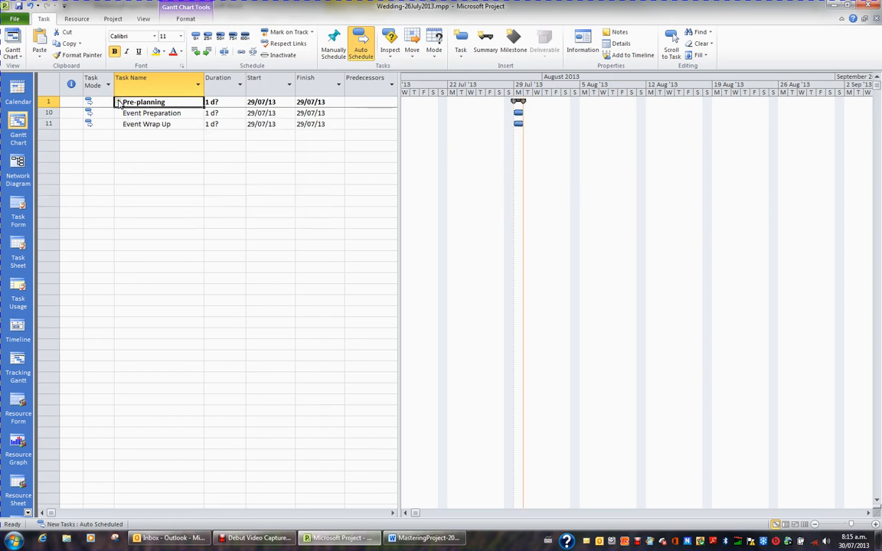
pyautogui.click(119, 102)
# Step: Widen the Task Name column so that Initial Planning Meetings fits on one line
pyautogui.click(168, 114)
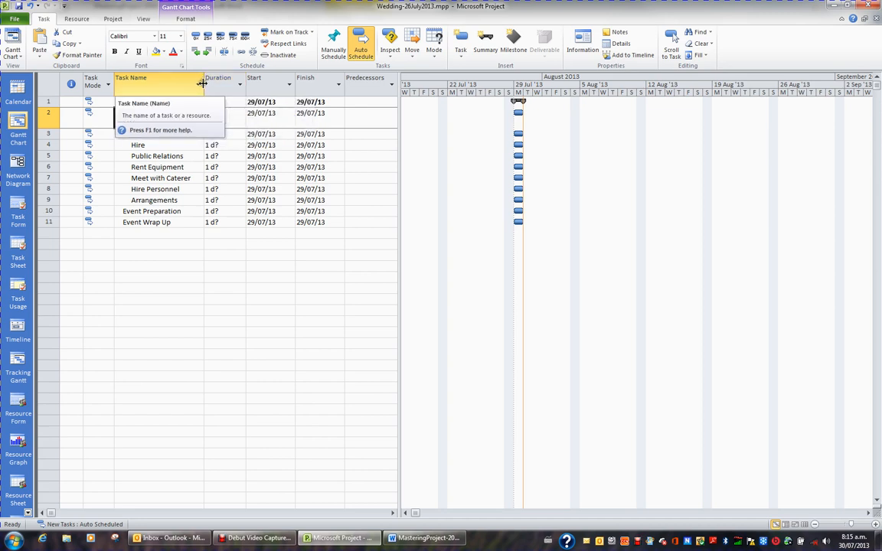
pyautogui.moveTo(203, 85); pyautogui.dragTo(220, 84)
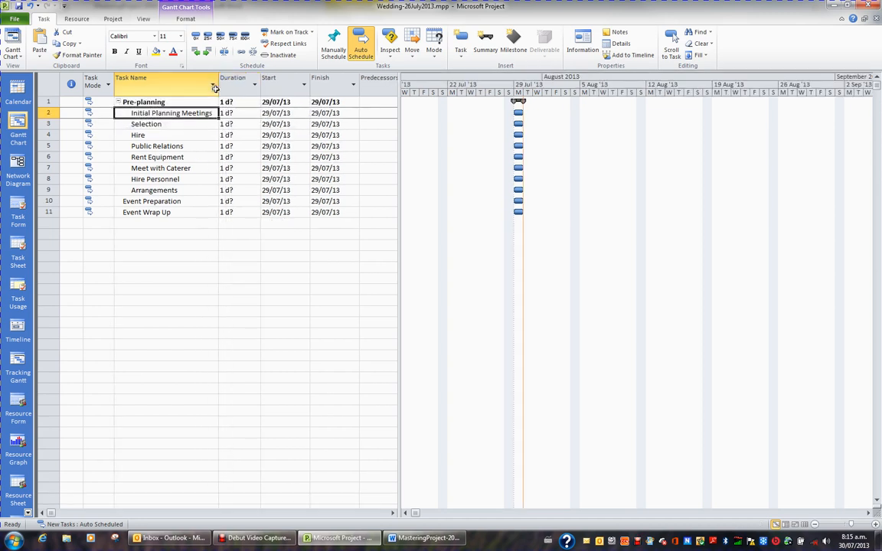